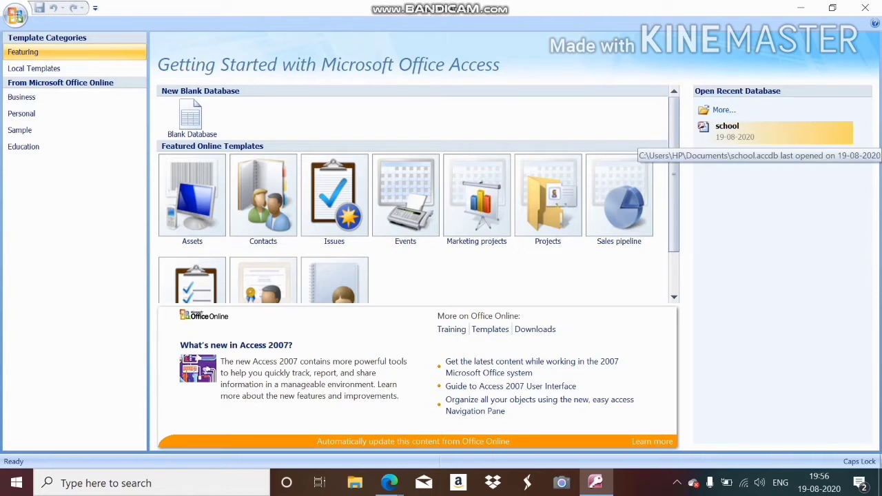
- Open the recent school database and create a form from the STUDENT_DETAILS table
{"action": "left_click", "coordinate": [783, 132]}
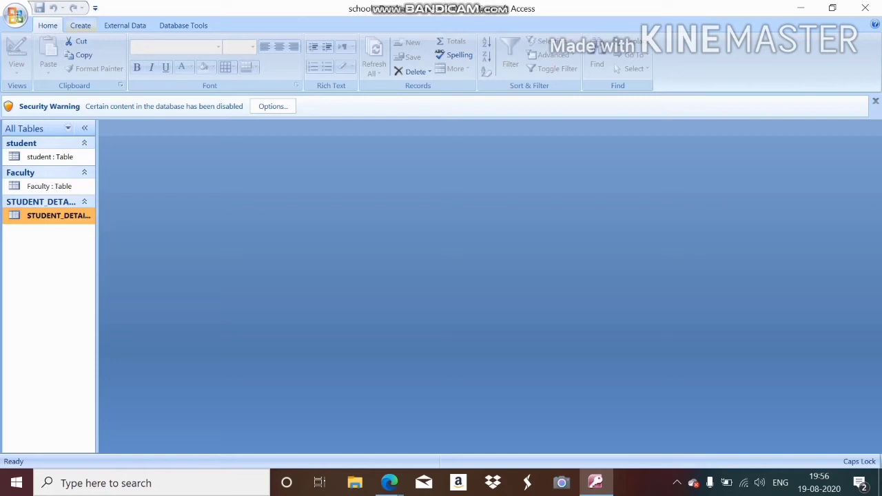
{"action": "left_click", "coordinate": [80, 25]}
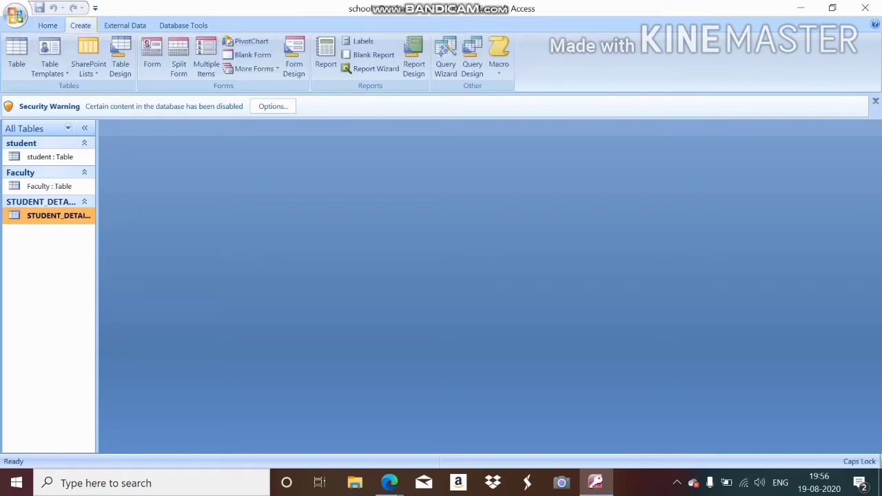
{"action": "left_click", "coordinate": [151, 55]}
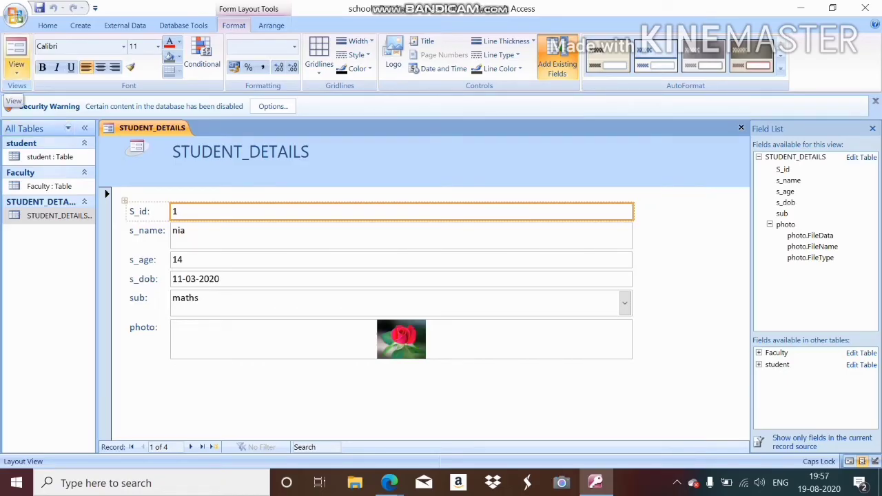
- Show the STUDENT_DETAILS form in Form View and set the first record's sub field to geography
{"action": "left_click", "coordinate": [15, 69]}
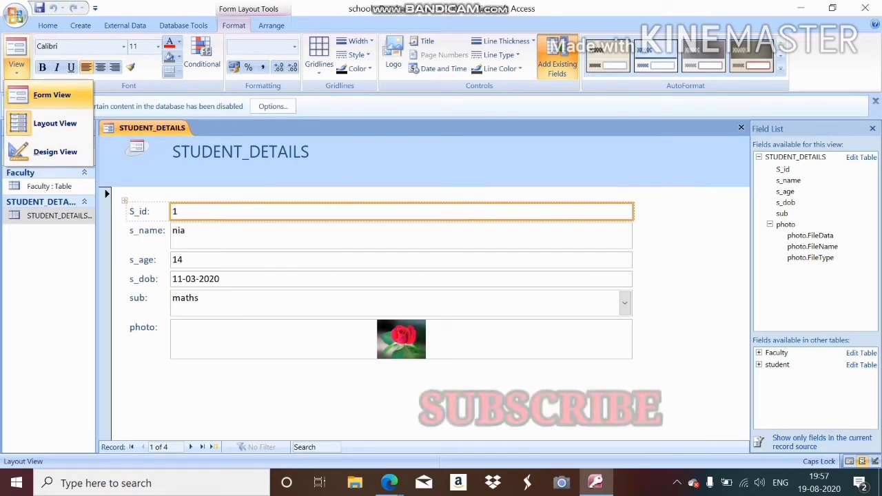
{"action": "left_click", "coordinate": [52, 95]}
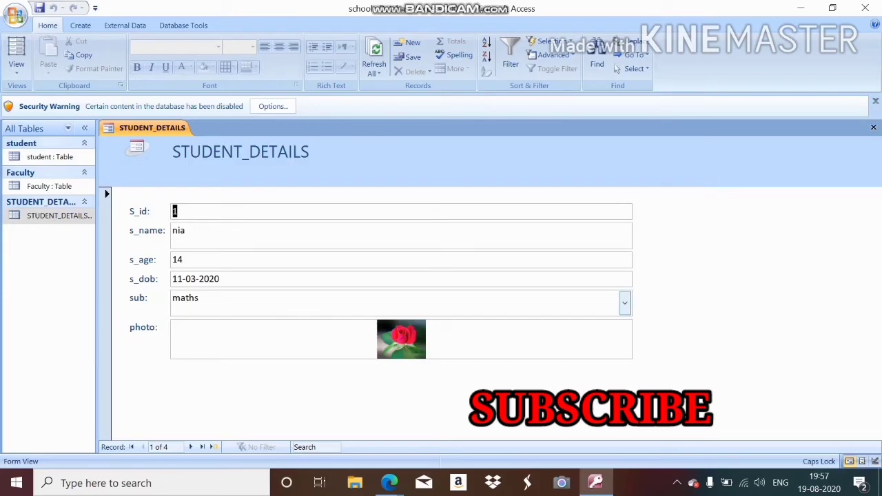
{"action": "left_click", "coordinate": [624, 302]}
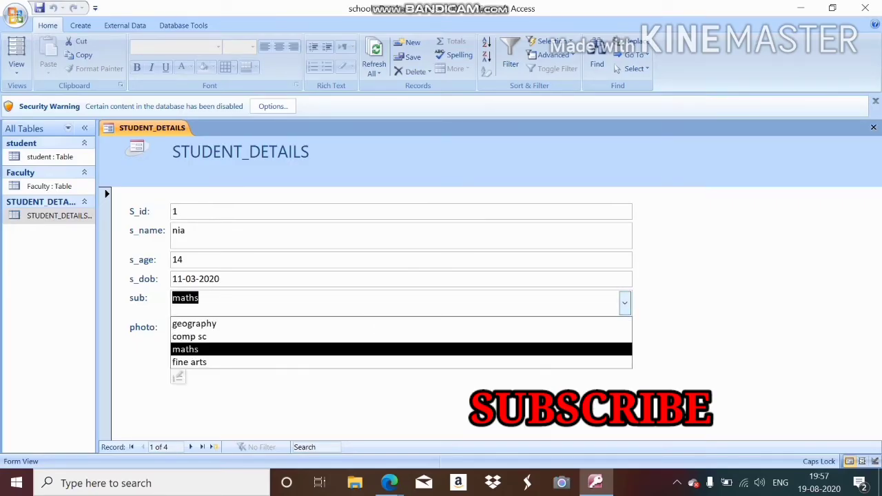
{"action": "key", "text": "Up"}
{"action": "key", "text": "Up"}
{"action": "key", "text": "Return"}
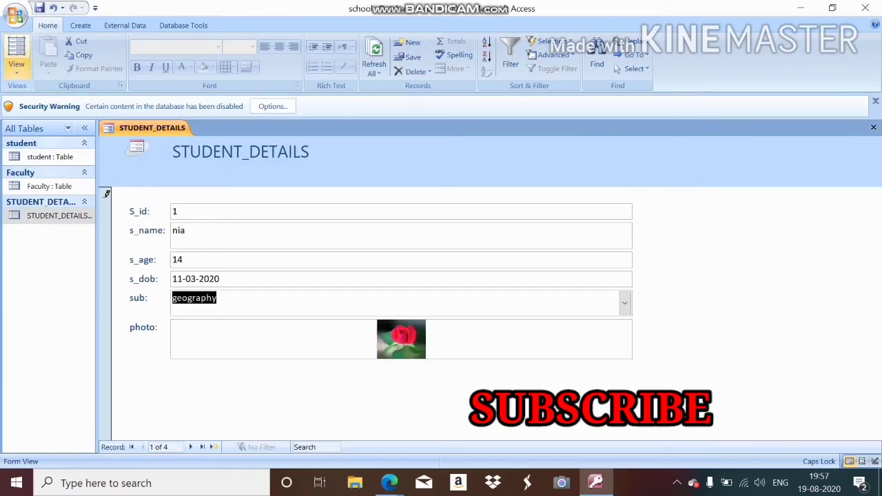
- Show the form in Layout View and select the s_name and s_dob fields in turn
{"action": "left_click", "coordinate": [16, 64]}
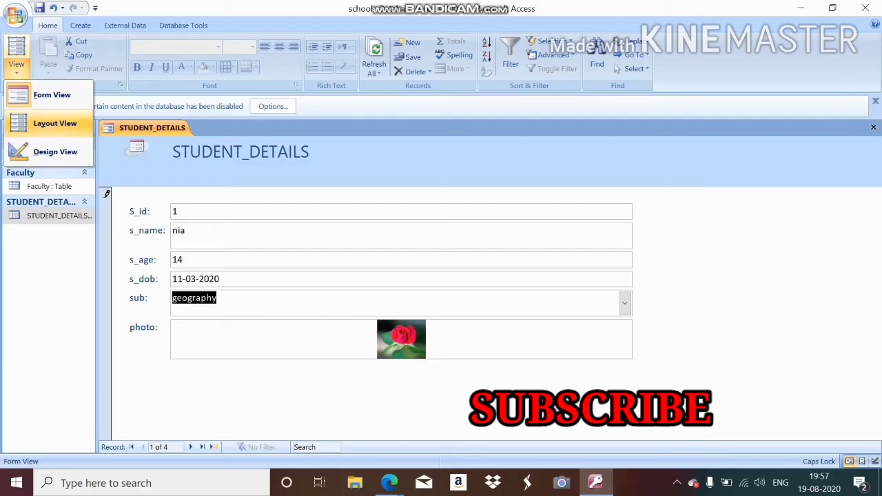
{"action": "left_click", "coordinate": [55, 123]}
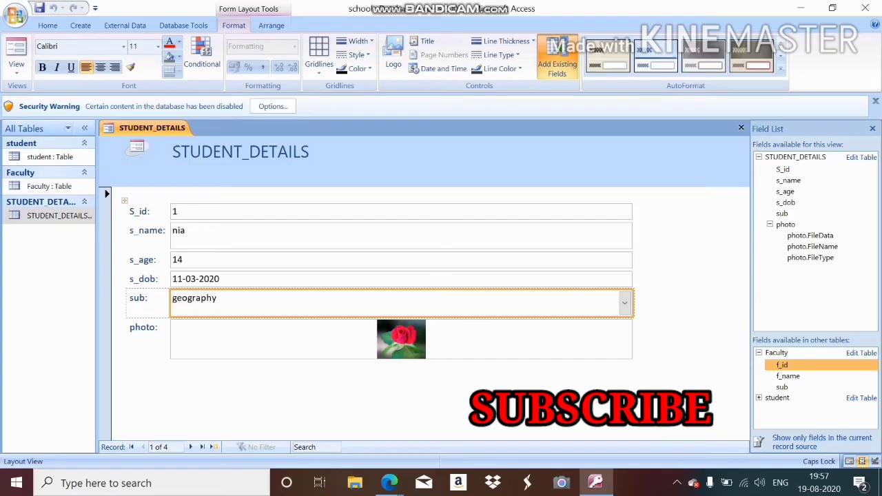
{"action": "left_click", "coordinate": [401, 235]}
{"action": "left_click", "coordinate": [401, 279]}
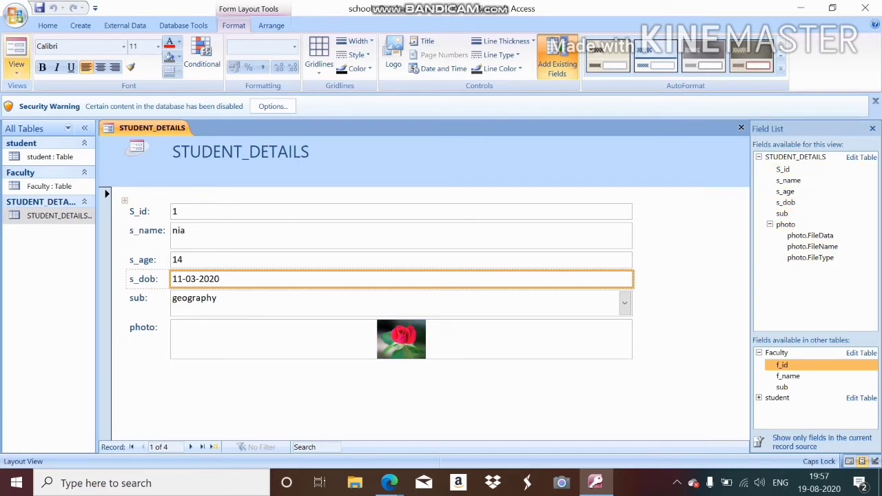
- Switch the form to Design View and draw a wide combo box in the form header below the STUDENT_DETAILS title
{"action": "left_click", "coordinate": [17, 69]}
{"action": "left_click", "coordinate": [55, 152]}
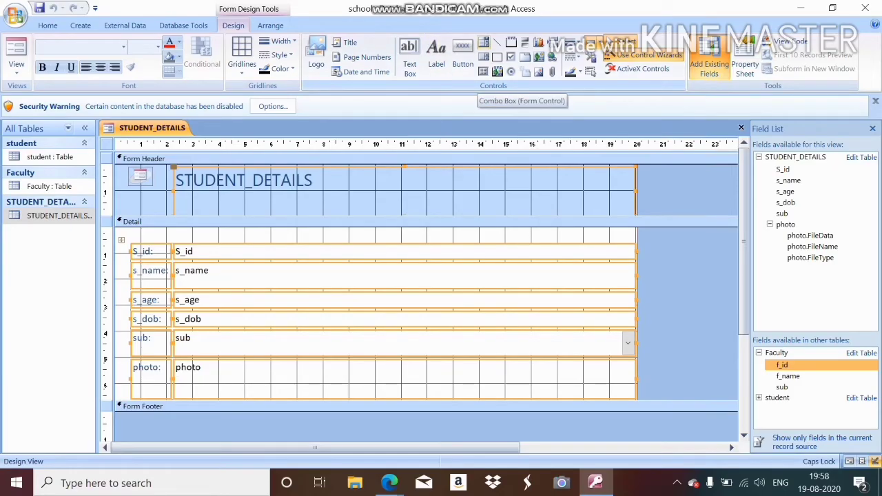
{"action": "left_click", "coordinate": [483, 42]}
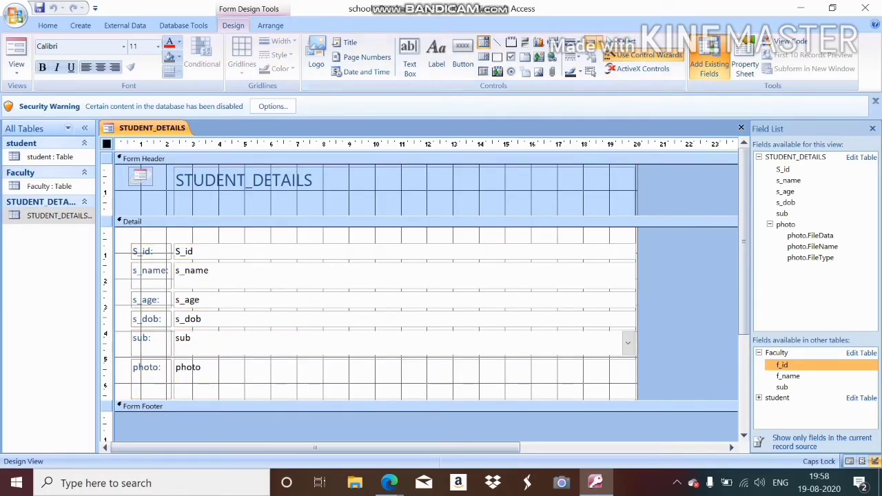
{"action": "left_click_drag", "start_coordinate": [151, 195], "coordinate": [469, 214]}
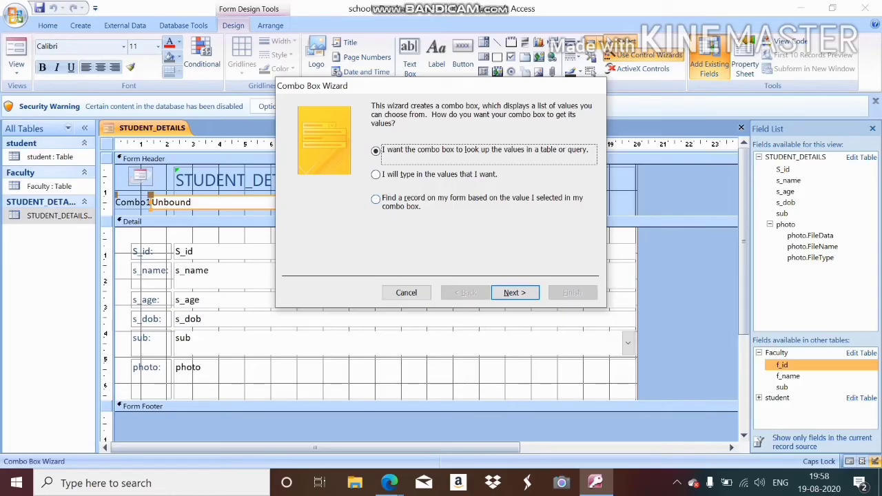
- Configure the combo box to find a record on the form by its selected value, using the s_name field and default column width
{"action": "left_click", "coordinate": [375, 199]}
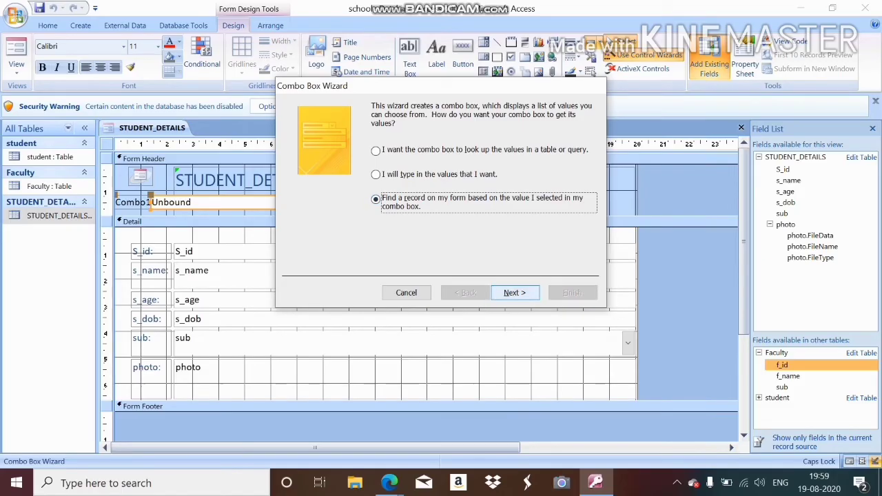
{"action": "left_click", "coordinate": [514, 292]}
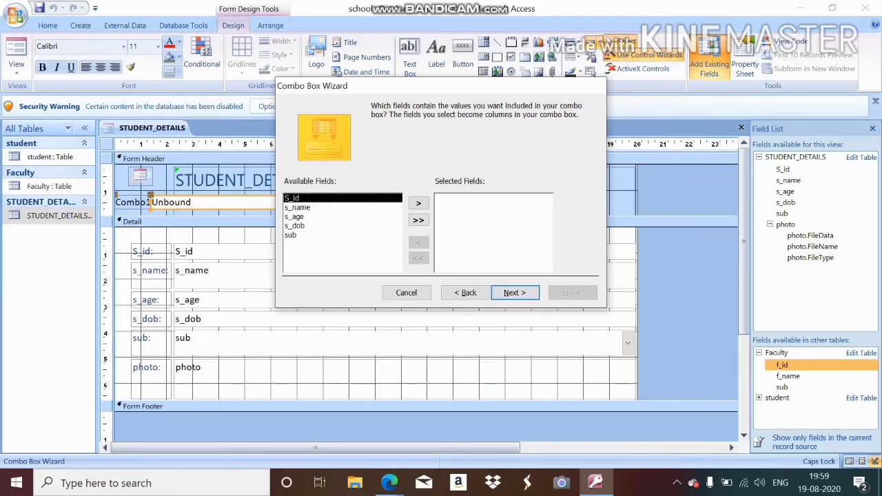
{"action": "left_click", "coordinate": [298, 208]}
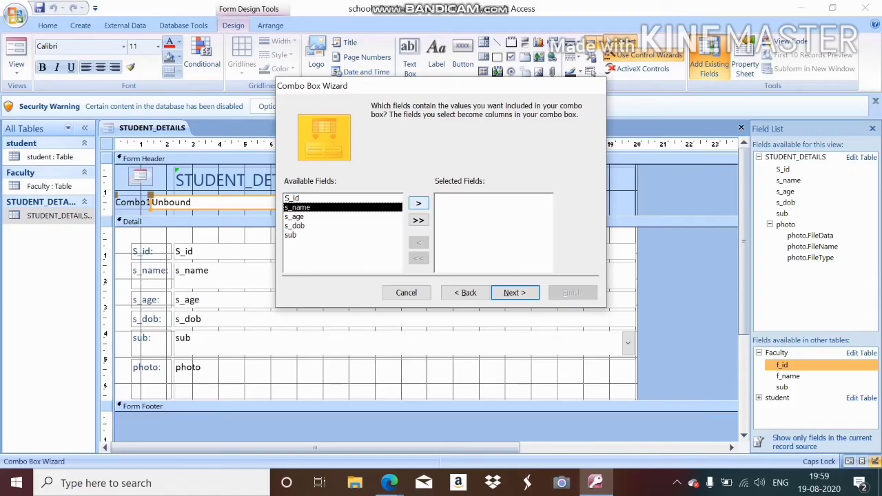
{"action": "left_click", "coordinate": [419, 202]}
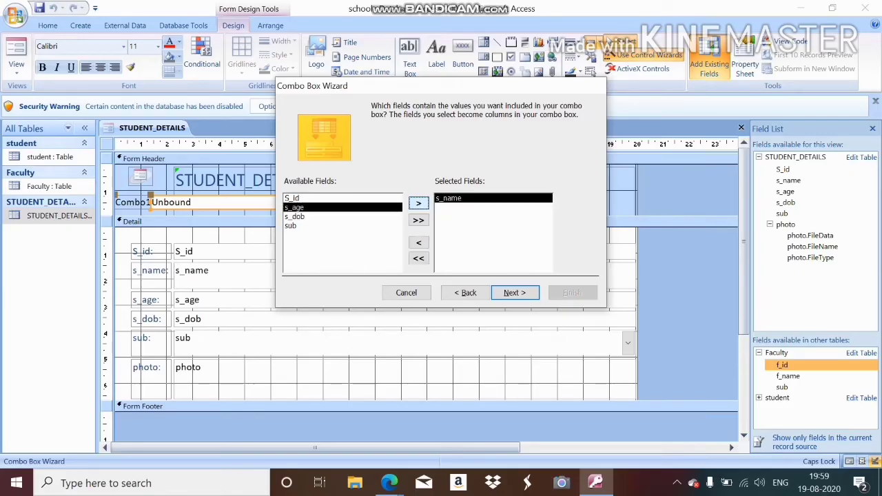
{"action": "left_click", "coordinate": [514, 292]}
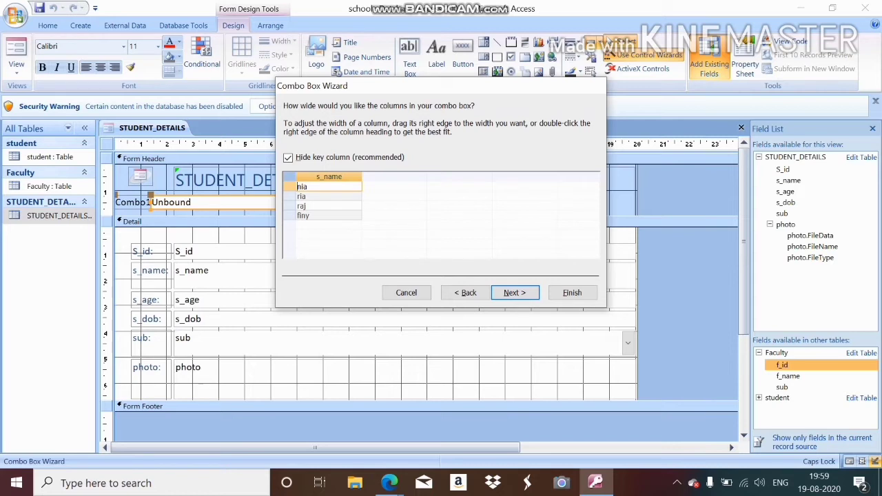
{"action": "left_click", "coordinate": [515, 292]}
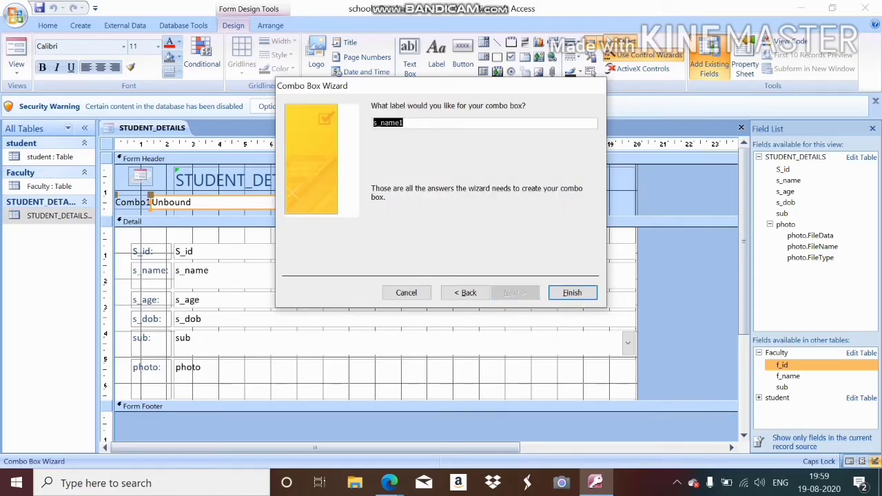
- Label the combo box Student Name and finish the Combo Box Wizard
{"action": "key", "text": "BackSpace"}
{"action": "key", "text": "Caps_Lock"}
{"action": "type", "text": "s"}
{"action": "key", "text": "BackSpace"}
{"action": "key", "text": "Caps_Lock"}
{"action": "type", "text": "S"}
{"action": "key", "text": "Caps_Lock"}
{"action": "type", "text": "tudent"}
{"action": "key", "text": "Caps_Lock"}
{"action": "type", "text": "NA"}
{"action": "key", "text": "BackSpace"}
{"action": "key", "text": "Caps_Lock"}
{"action": "type", "text": "ame"}
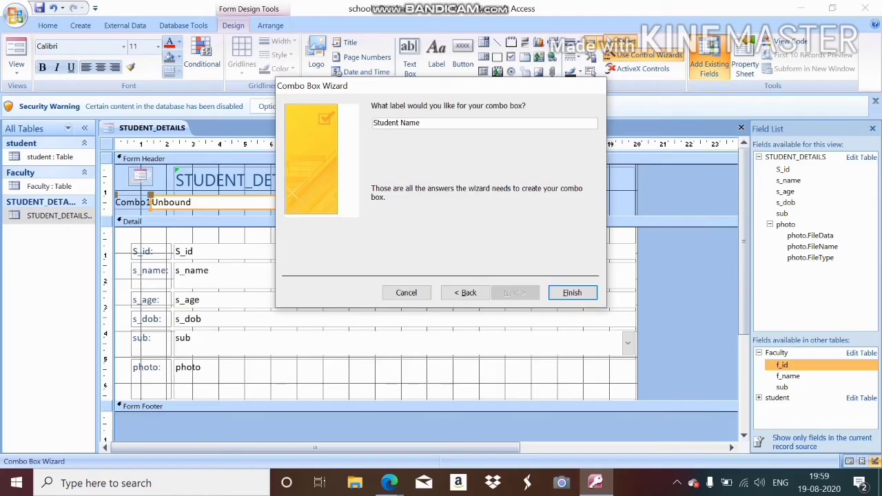
{"action": "key", "text": "Return"}
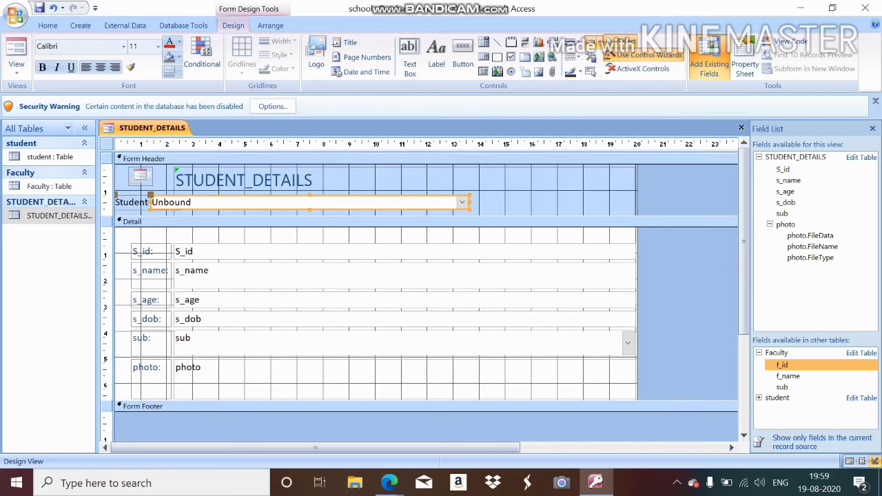
- Shift and resize the header combo box and its Student Name label so the full label fits beside the box
{"action": "left_click_drag", "start_coordinate": [150, 201], "coordinate": [199, 202]}
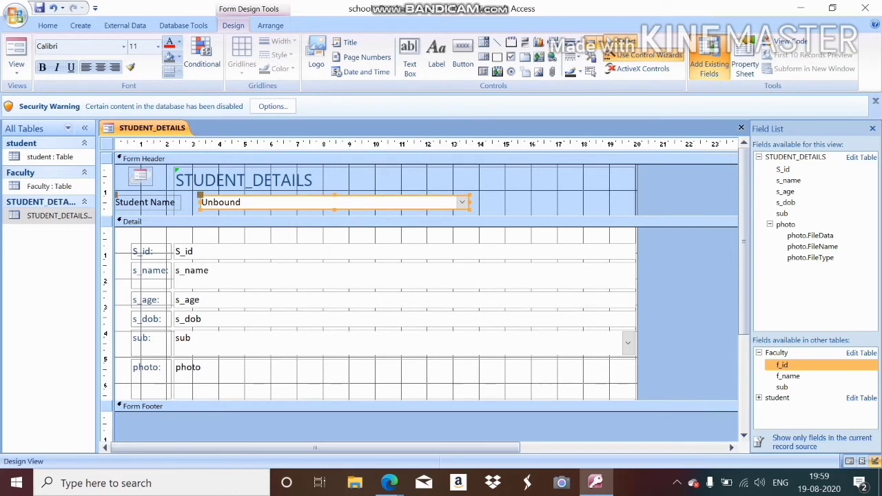
{"action": "left_click_drag", "start_coordinate": [469, 201], "coordinate": [490, 202]}
{"action": "left_click", "coordinate": [148, 201]}
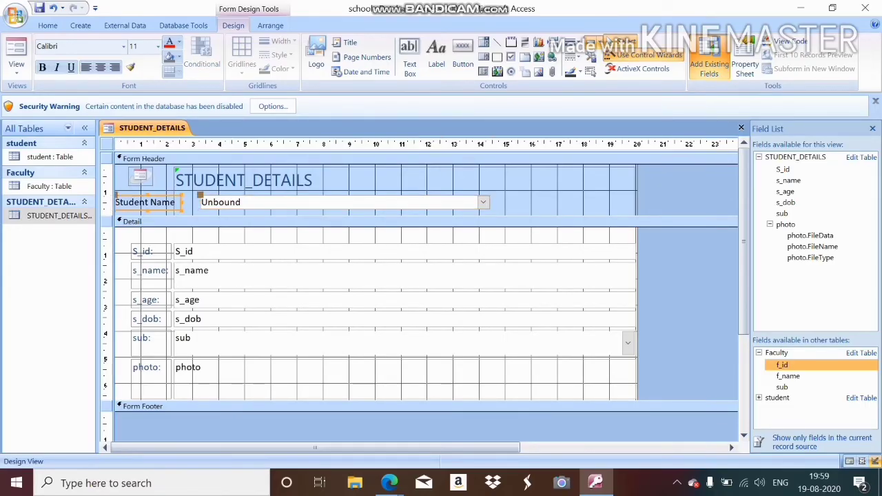
{"action": "left_click_drag", "start_coordinate": [115, 202], "coordinate": [127, 202]}
{"action": "left_click_drag", "start_coordinate": [182, 202], "coordinate": [195, 202]}
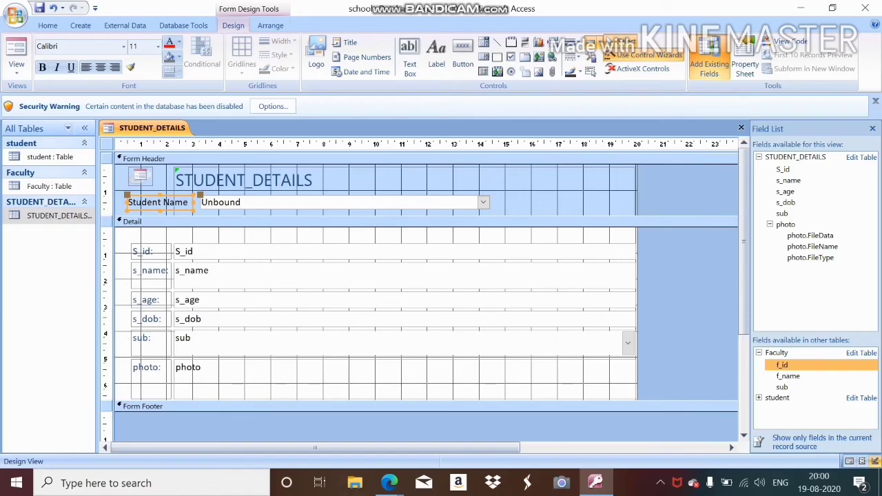
- Narrow the detail fields to roughly align with the combo box's right edge, and show the form in Form View
{"action": "left_click", "coordinate": [108, 251]}
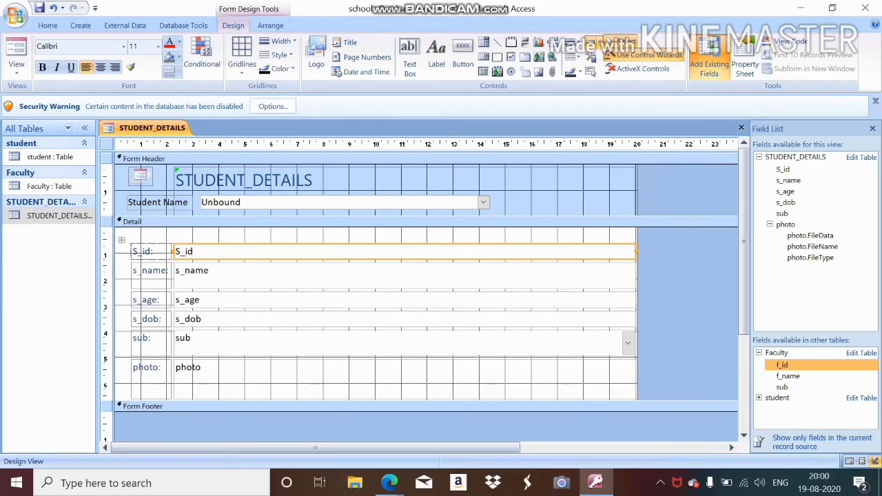
{"action": "left_click_drag", "start_coordinate": [635, 251], "coordinate": [492, 251]}
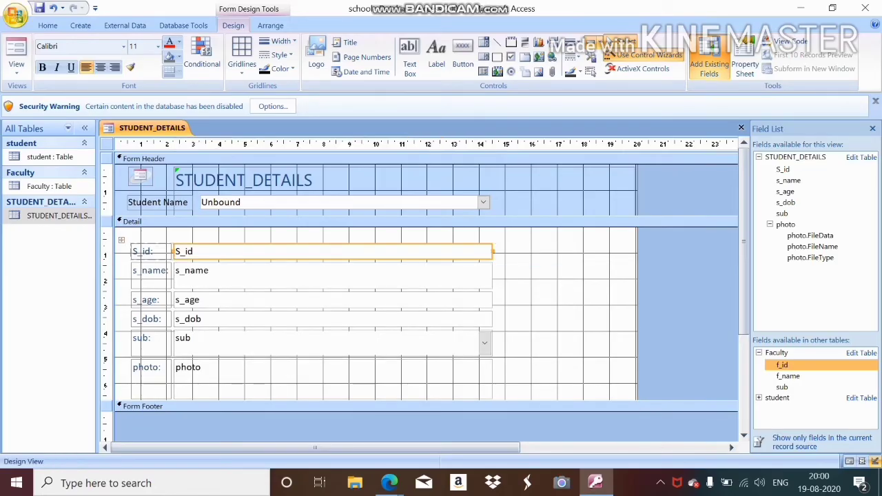
{"action": "left_click", "coordinate": [16, 66]}
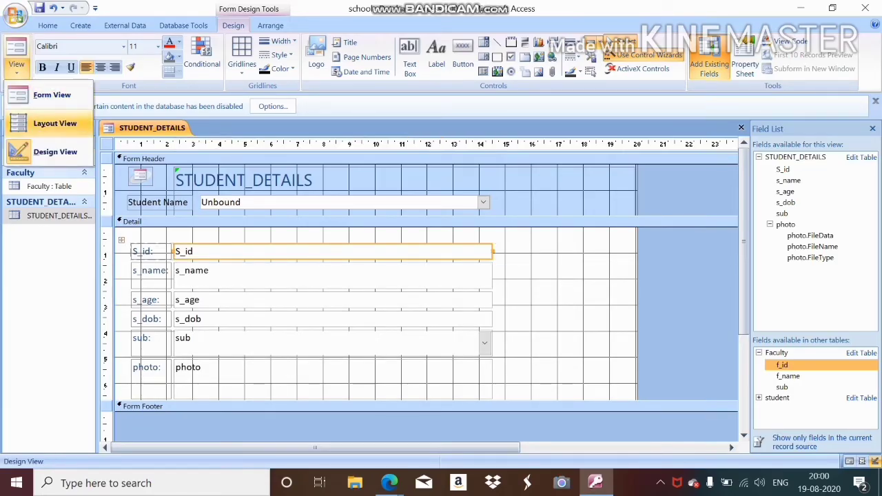
{"action": "left_click", "coordinate": [52, 95]}
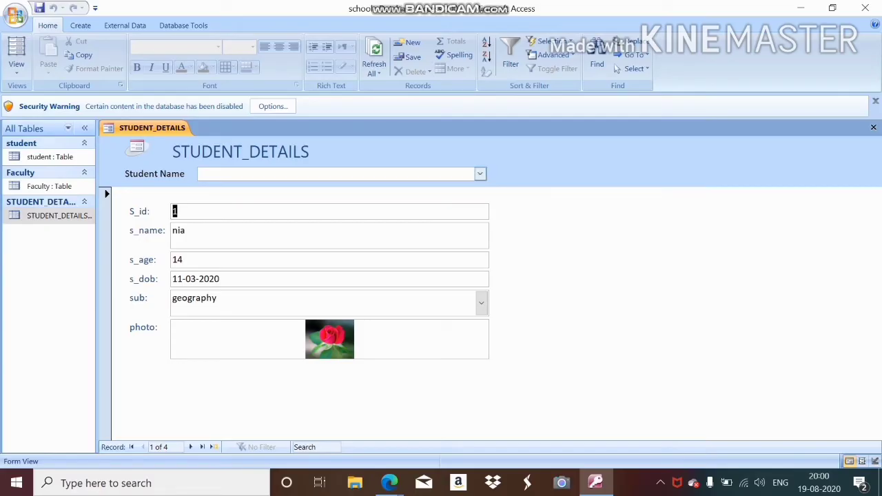
- Test the Student Name combo box by looking up the second, first and fourth students' records in turn
{"action": "left_click", "coordinate": [480, 173]}
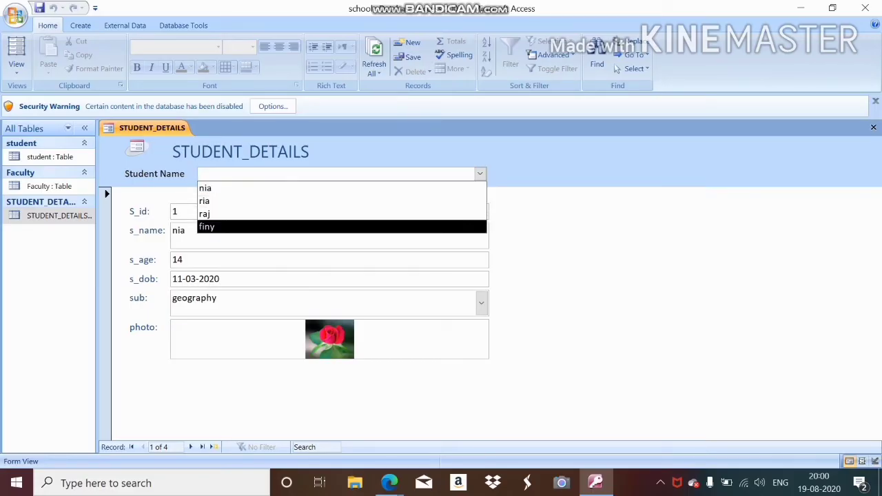
{"action": "left_click", "coordinate": [204, 200]}
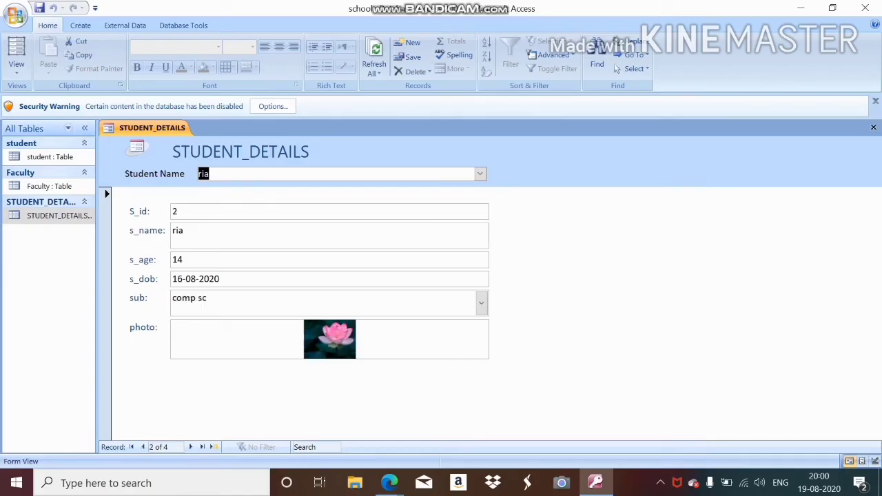
{"action": "left_click", "coordinate": [481, 173]}
{"action": "left_click", "coordinate": [204, 188]}
{"action": "key", "text": "alt+Down"}
{"action": "key", "text": "Down"}
{"action": "key", "text": "Down"}
{"action": "key", "text": "Down"}
{"action": "key", "text": "Return"}
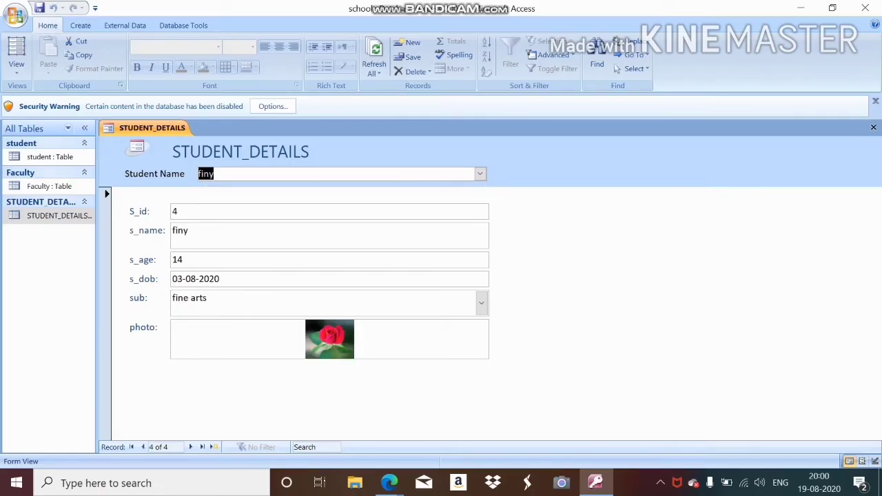
- Look up the third student's record through the Student Name combo box and keep that record displayed
{"action": "key", "text": "alt+Down"}
{"action": "key", "text": "Up"}
{"action": "key", "text": "Up"}
{"action": "key", "text": "Up"}
{"action": "key", "text": "Down"}
{"action": "key", "text": "Down"}
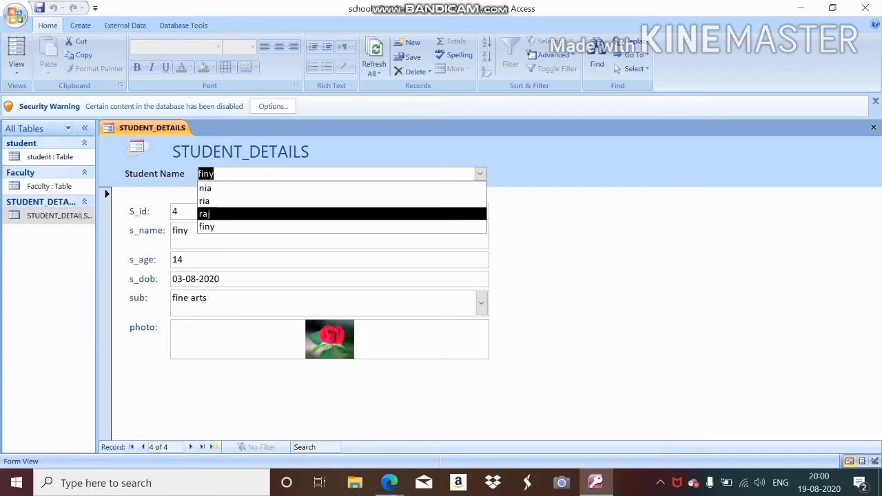
{"action": "key", "text": "Return"}
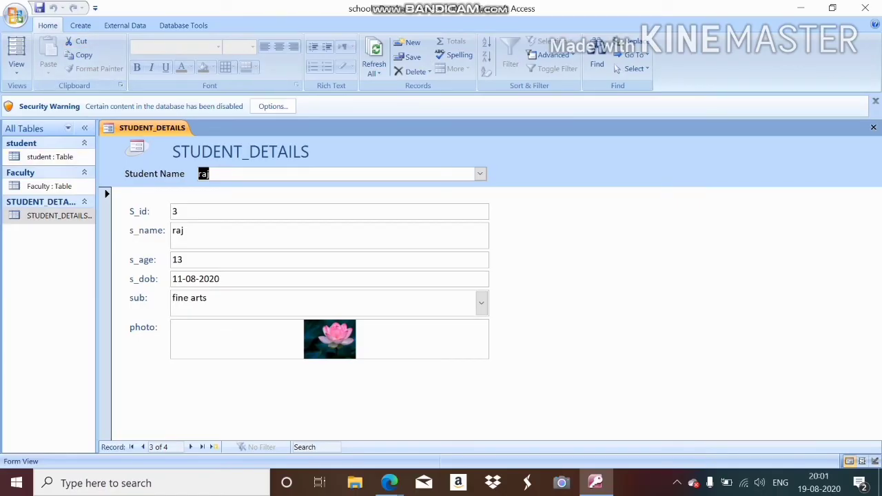
{"action": "left_click", "coordinate": [480, 174]}
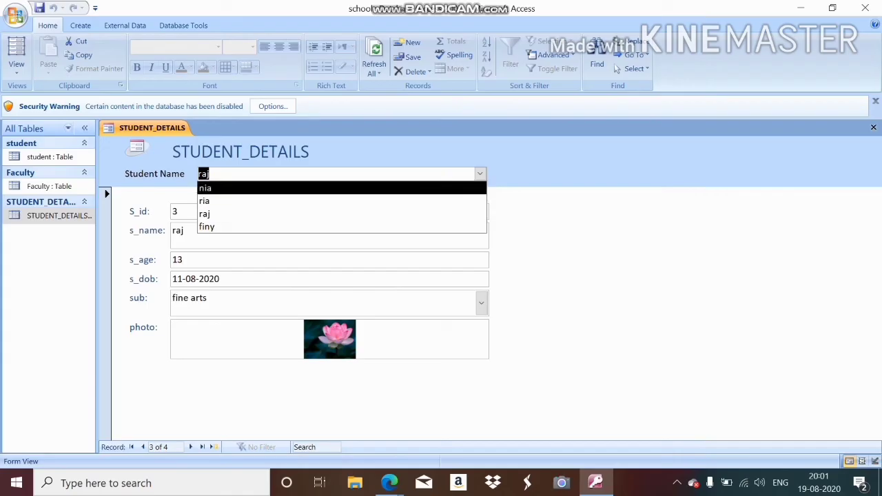
{"action": "key", "text": "Escape"}
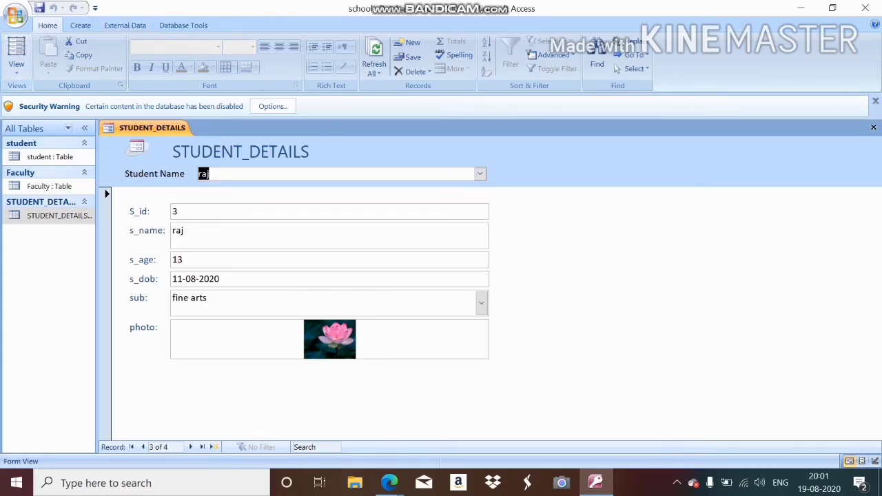
- Add a list box to the form header beside the Student Name combo box, set to find a record based on its selected value
{"action": "left_click", "coordinate": [80, 25]}
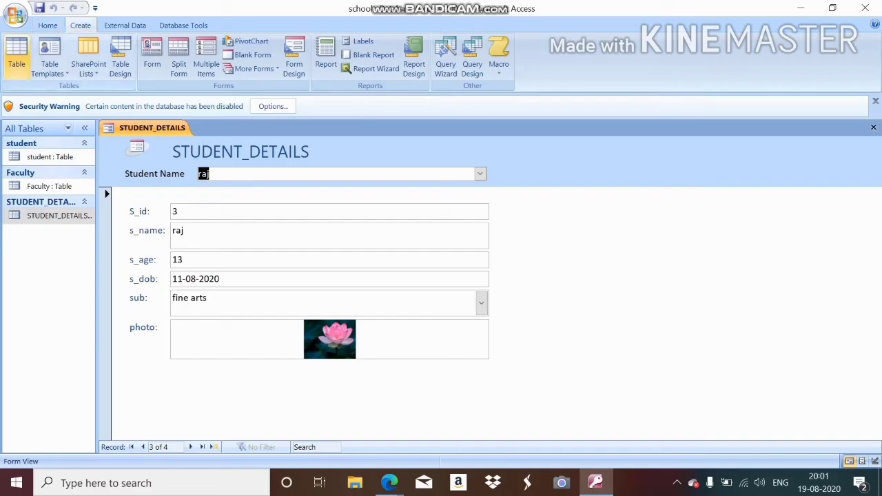
{"action": "left_click", "coordinate": [47, 25]}
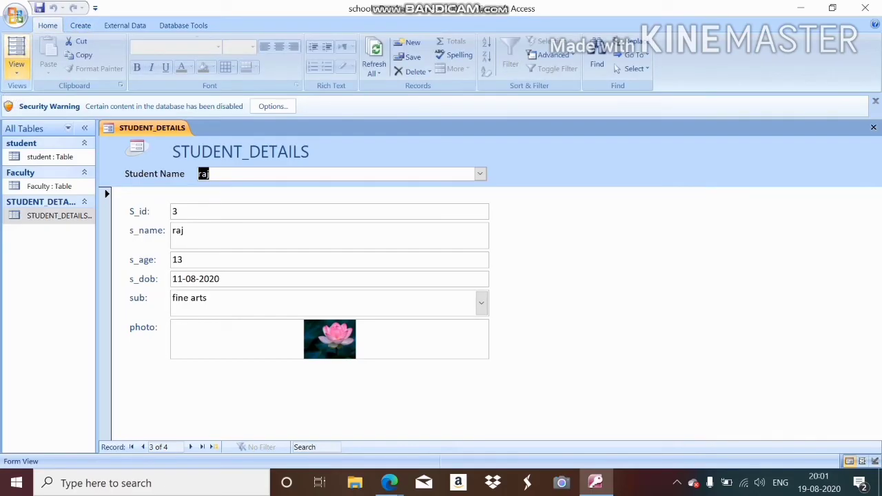
{"action": "left_click", "coordinate": [17, 66]}
{"action": "left_click", "coordinate": [41, 151]}
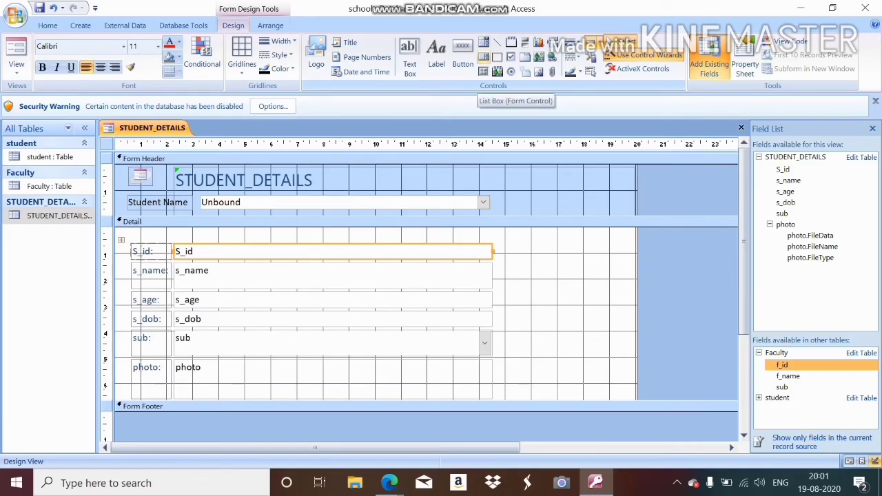
{"action": "left_click", "coordinate": [483, 56]}
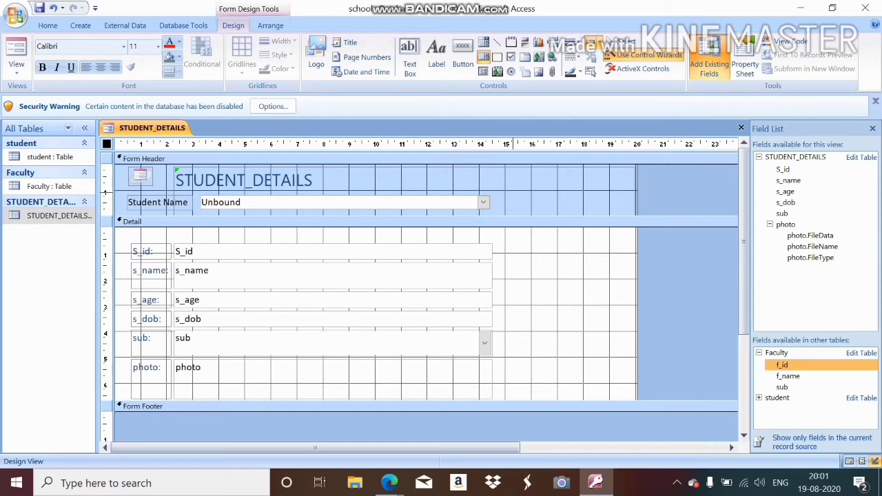
{"action": "left_click_drag", "start_coordinate": [513, 194], "coordinate": [627, 215]}
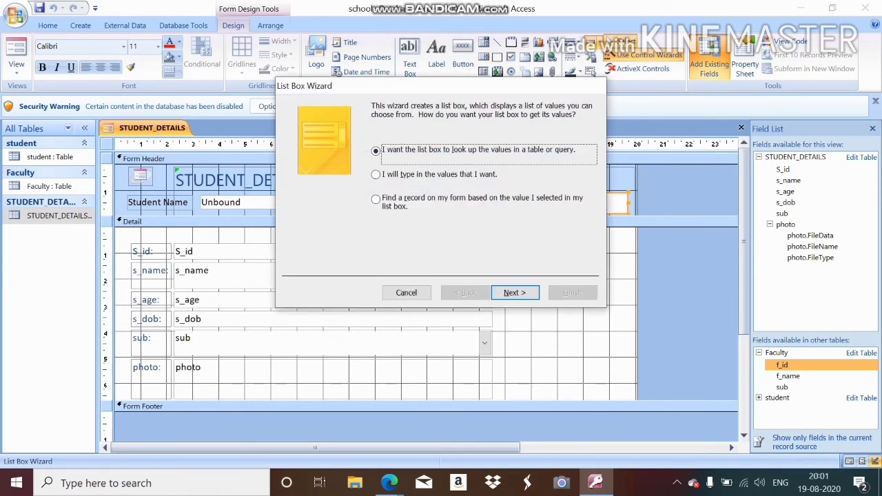
{"action": "left_click", "coordinate": [375, 199]}
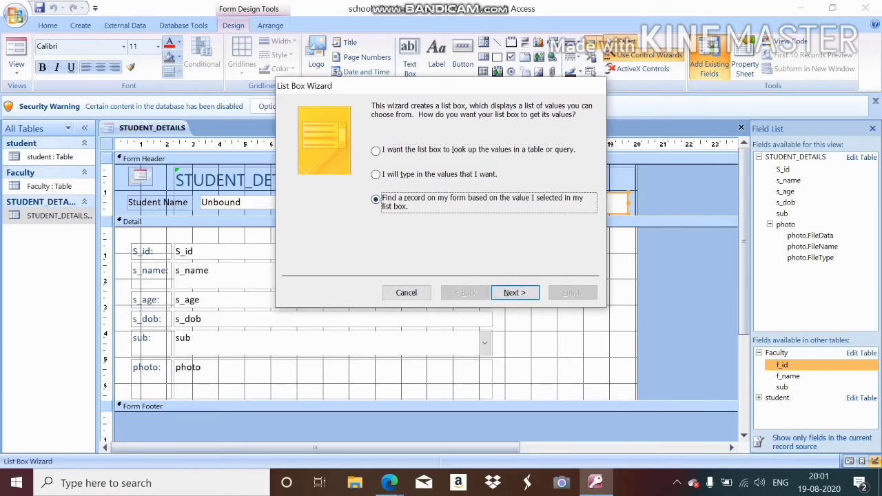
{"action": "left_click", "coordinate": [514, 292]}
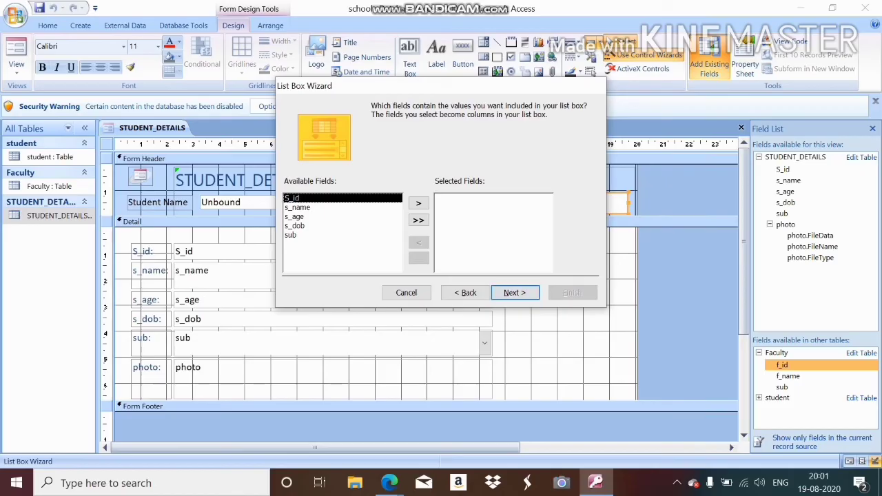
- Base the list box on the sub field with the key column hidden, and finish it with the label sub
{"action": "left_click", "coordinate": [298, 208]}
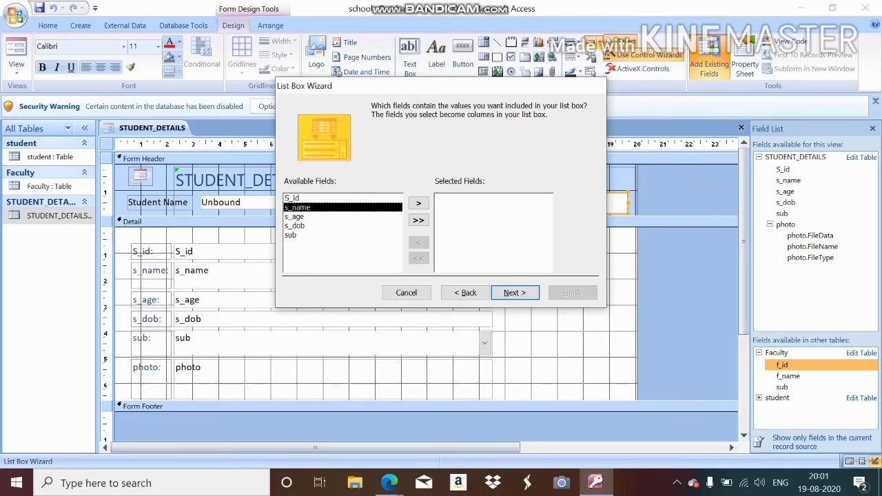
{"action": "left_click", "coordinate": [290, 235]}
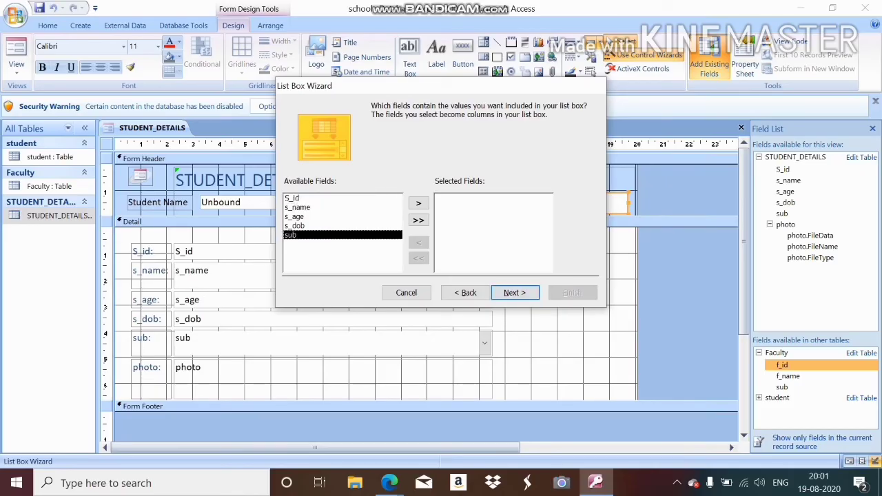
{"action": "left_click", "coordinate": [418, 202]}
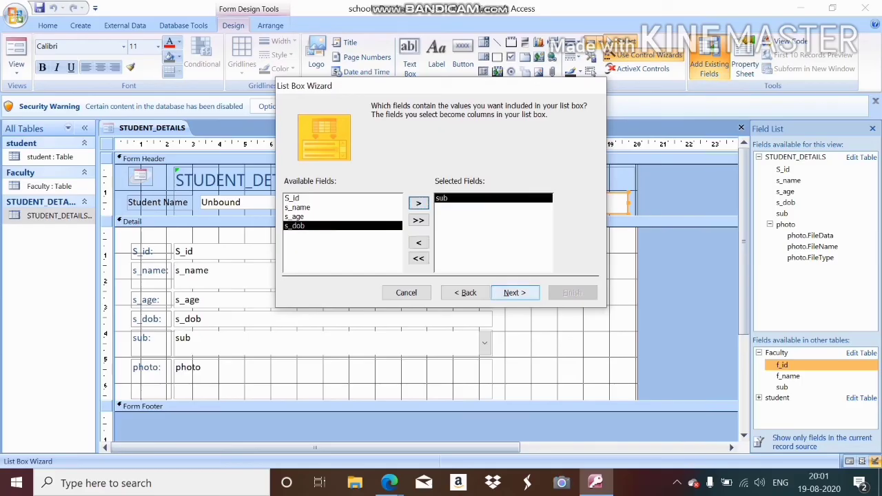
{"action": "left_click", "coordinate": [515, 292]}
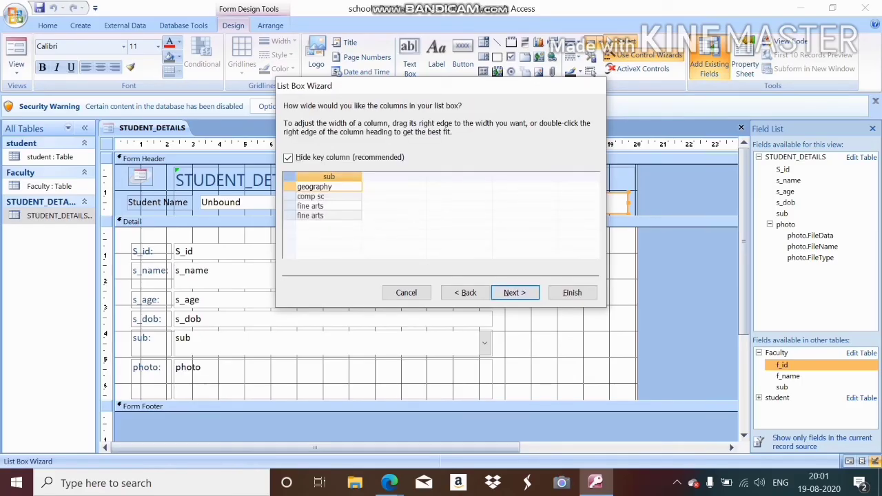
{"action": "left_click", "coordinate": [514, 292]}
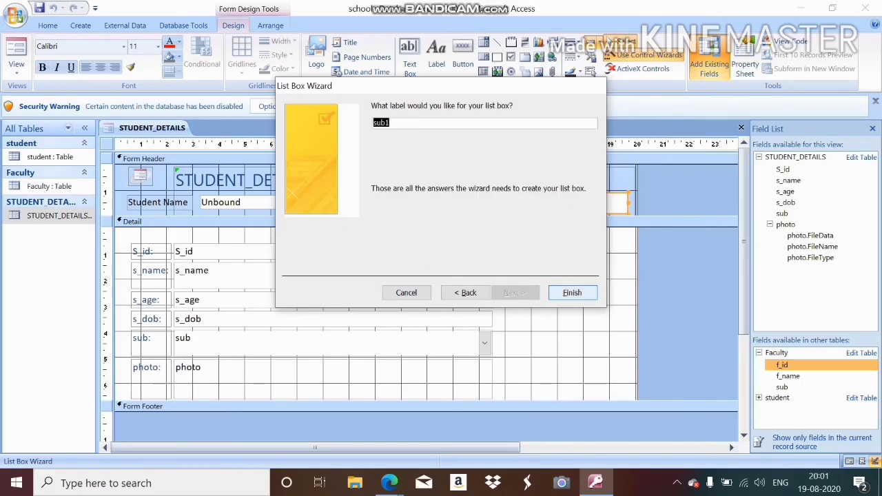
{"action": "left_click", "coordinate": [390, 123]}
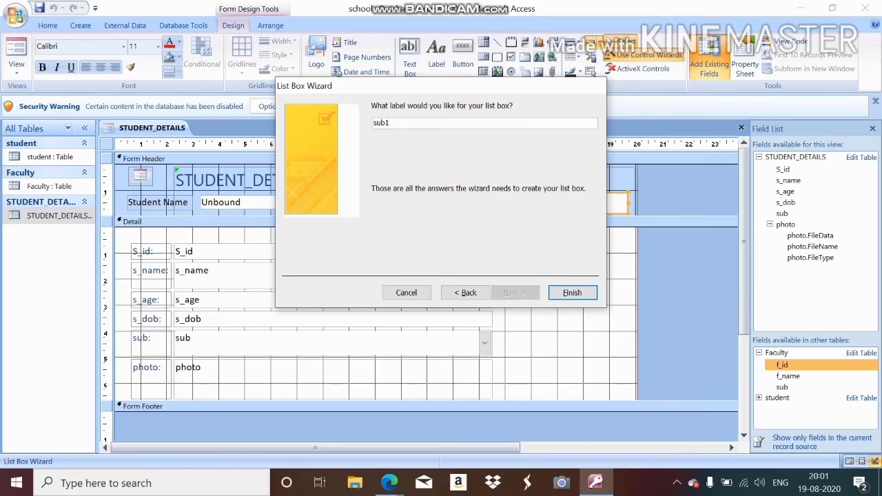
{"action": "key", "text": "BackSpace"}
{"action": "left_click", "coordinate": [572, 292]}
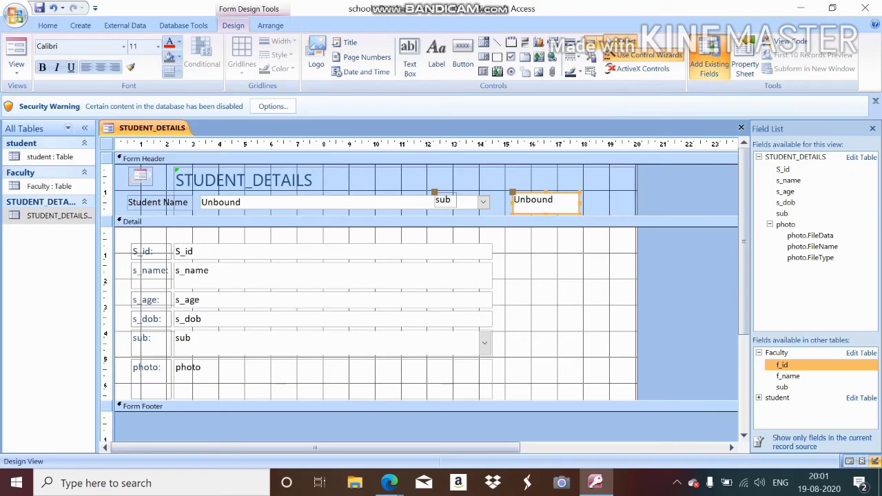
- Narrow the new list box slightly and move its sub label into the gap between the combo box and the list box
{"action": "left_click_drag", "start_coordinate": [513, 199], "coordinate": [524, 200]}
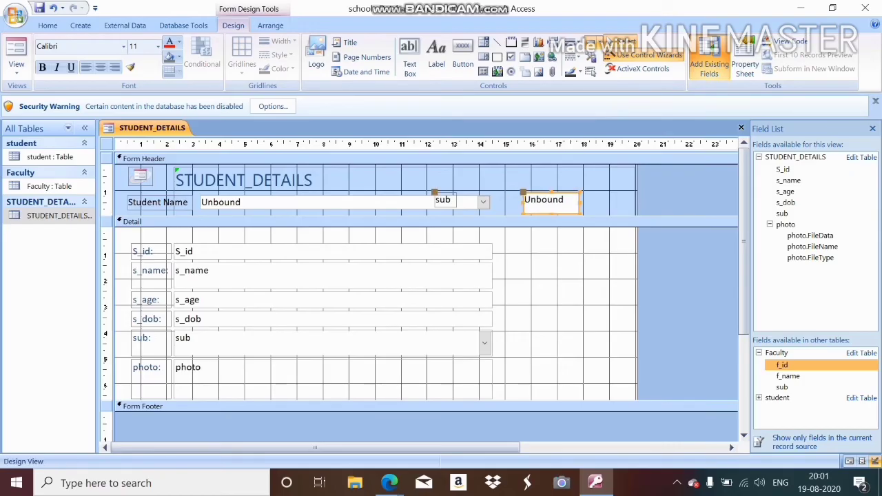
{"action": "left_click", "coordinate": [445, 200]}
{"action": "left_click", "coordinate": [451, 200]}
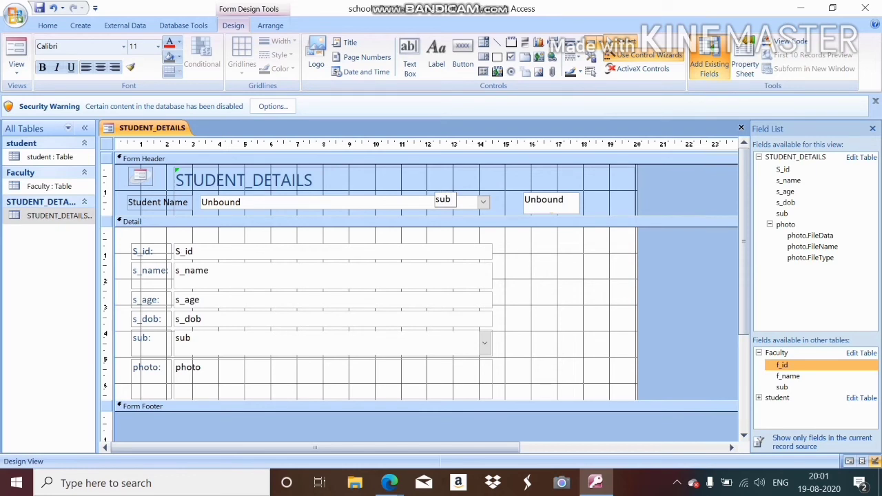
{"action": "left_click", "coordinate": [550, 202]}
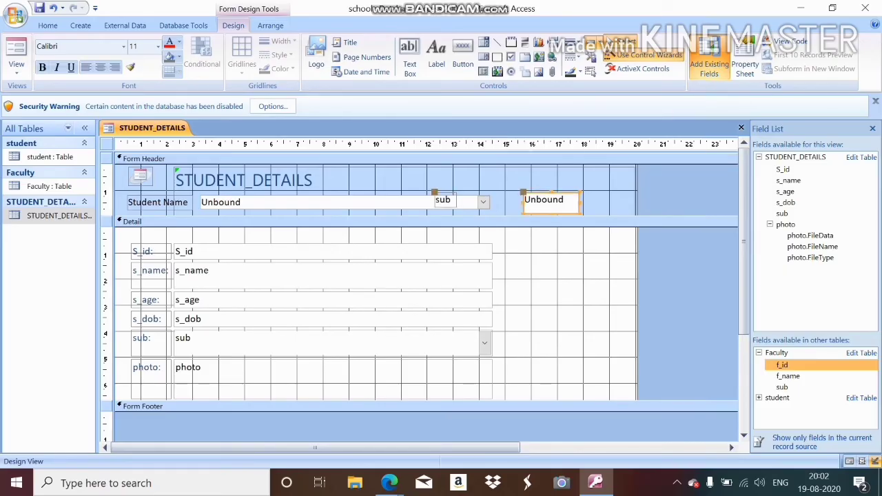
{"action": "left_click_drag", "start_coordinate": [443, 200], "coordinate": [503, 201]}
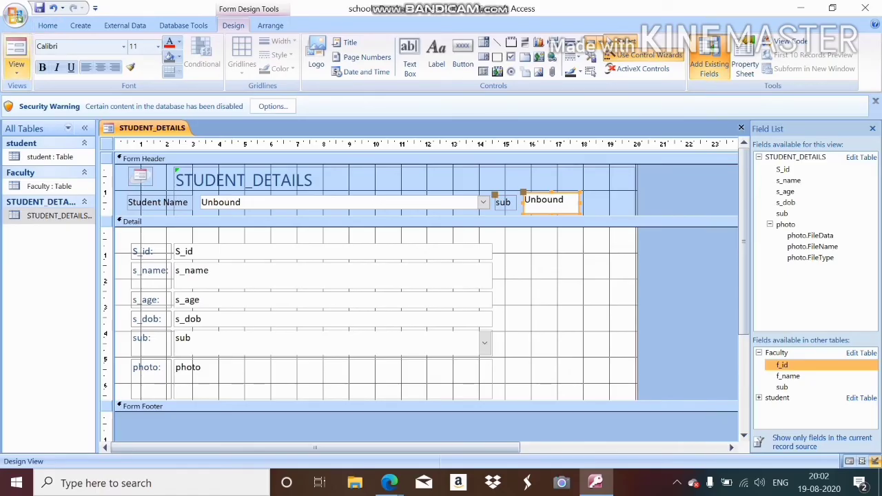
- Show the form in Form View and try scrolling the subjects in the sub list box
{"action": "left_click", "coordinate": [17, 67]}
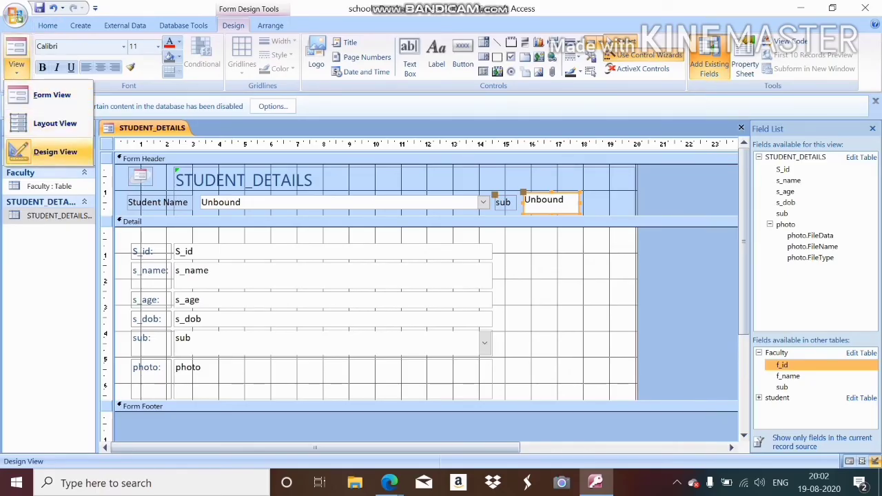
{"action": "left_click", "coordinate": [52, 95]}
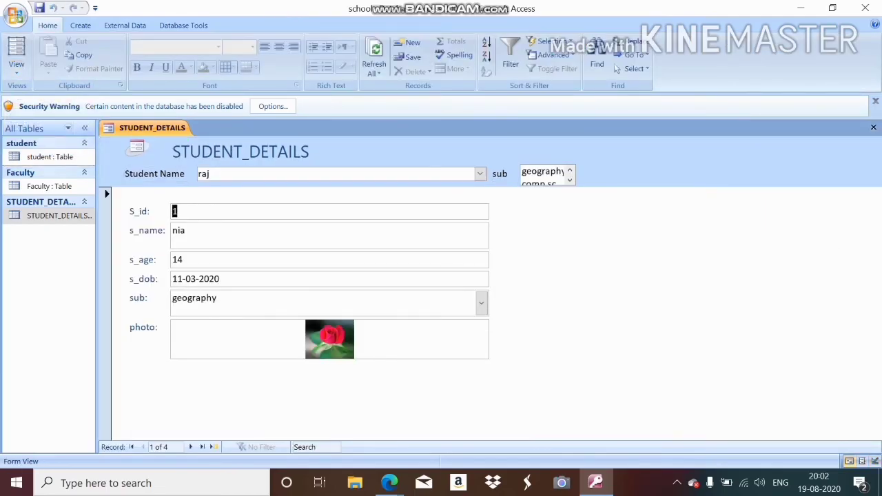
{"action": "left_click", "coordinate": [569, 170]}
{"action": "left_click", "coordinate": [569, 170]}
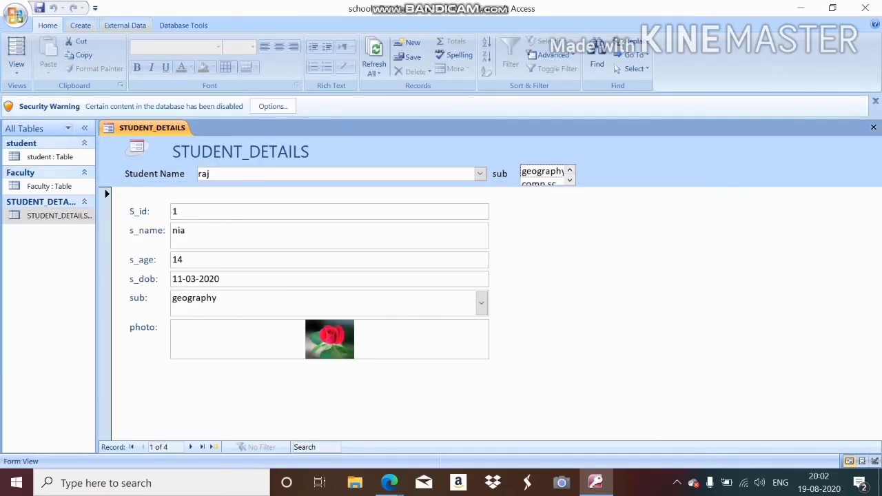
- In Design View, enlarge the sub list box, fit it against the header's upper edge, and move its label up beside it
{"action": "left_click", "coordinate": [16, 64]}
{"action": "left_click", "coordinate": [55, 151]}
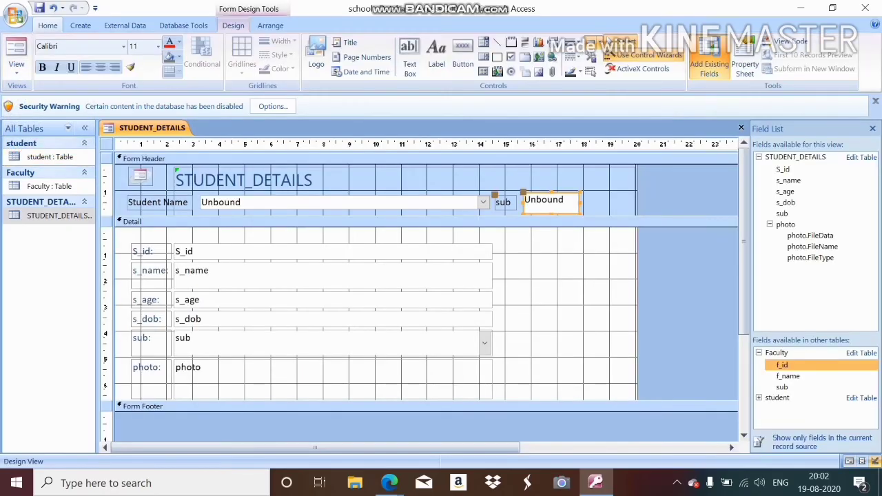
{"action": "left_click_drag", "start_coordinate": [551, 194], "coordinate": [551, 167]}
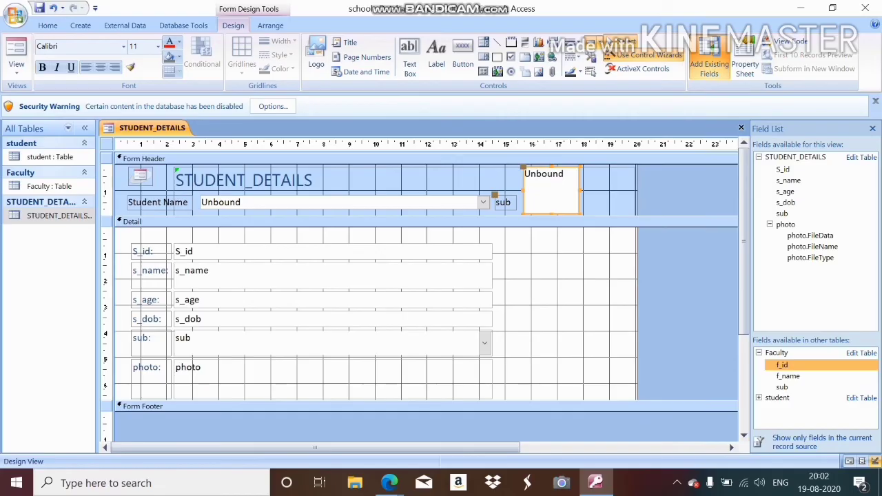
{"action": "left_click_drag", "start_coordinate": [551, 213], "coordinate": [551, 183]}
{"action": "left_click_drag", "start_coordinate": [494, 195], "coordinate": [496, 170]}
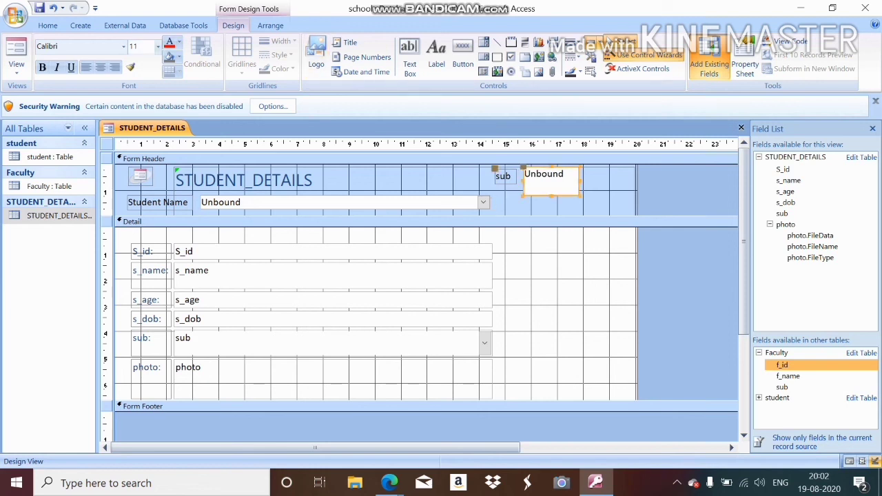
- Return the form to Form View and scroll up and down through the entries of the enlarged sub list box
{"action": "left_click", "coordinate": [16, 67]}
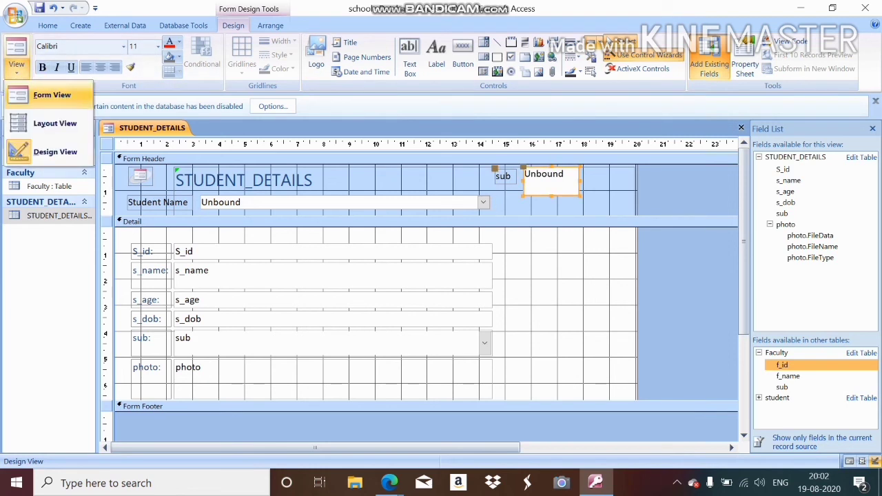
{"action": "left_click", "coordinate": [49, 95]}
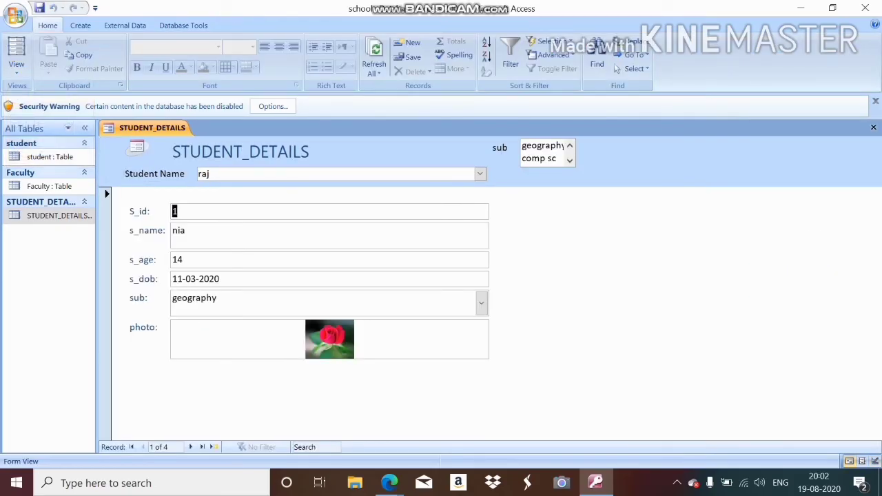
{"action": "left_click", "coordinate": [568, 160]}
{"action": "left_click", "coordinate": [569, 160]}
{"action": "left_click", "coordinate": [570, 145]}
{"action": "left_click", "coordinate": [569, 146]}
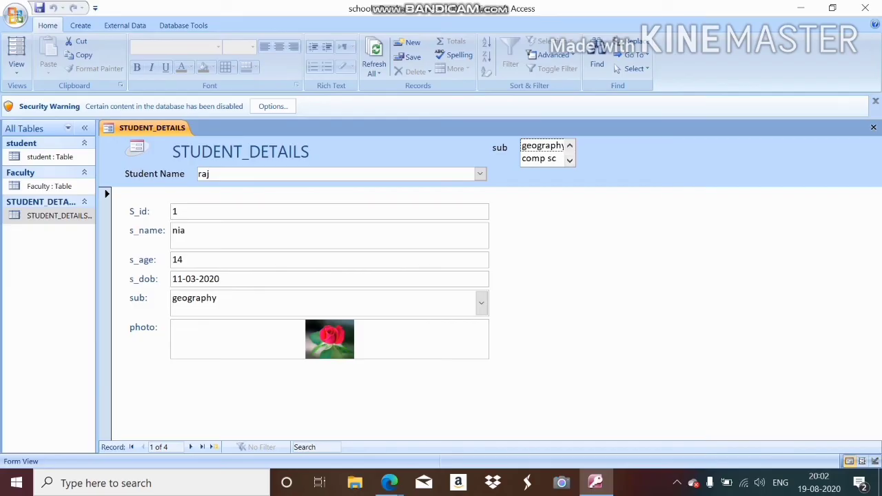
{"action": "left_click", "coordinate": [569, 160]}
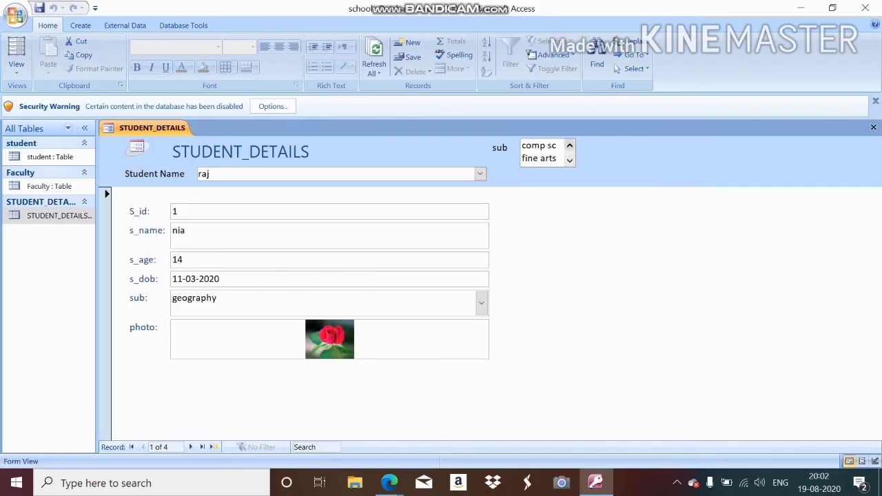
{"action": "scroll", "coordinate": [544, 152], "scroll_direction": "up", "scroll_amount": 1}
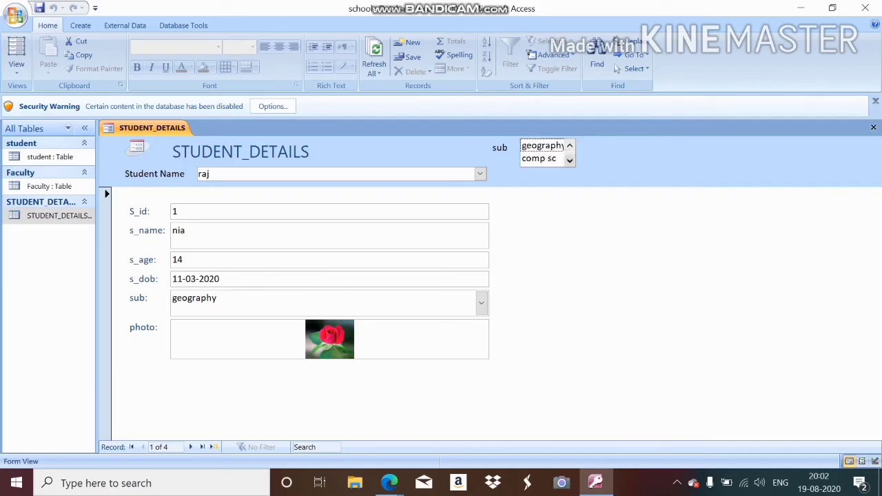
- Test the sub list box by looking up the first fine arts record and the comp sc record, and view the Student Name choices
{"action": "left_click", "coordinate": [568, 159]}
{"action": "left_click", "coordinate": [541, 158]}
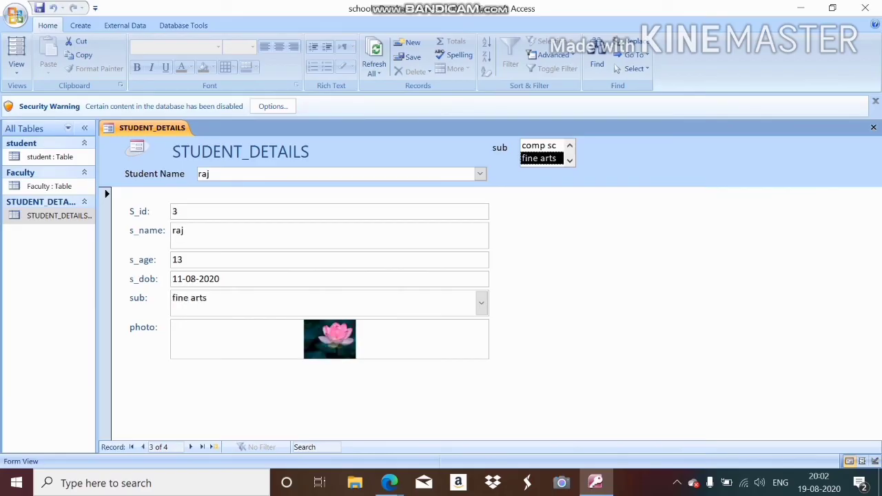
{"action": "left_click", "coordinate": [540, 145]}
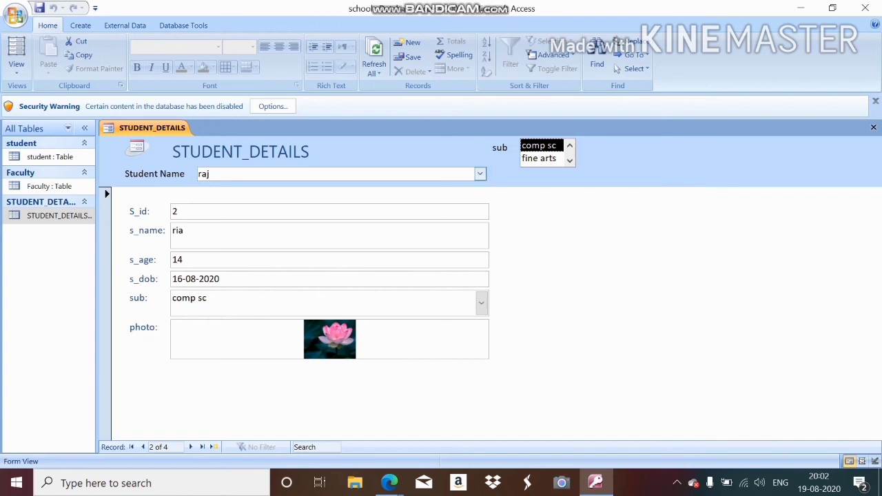
{"action": "left_click", "coordinate": [479, 173]}
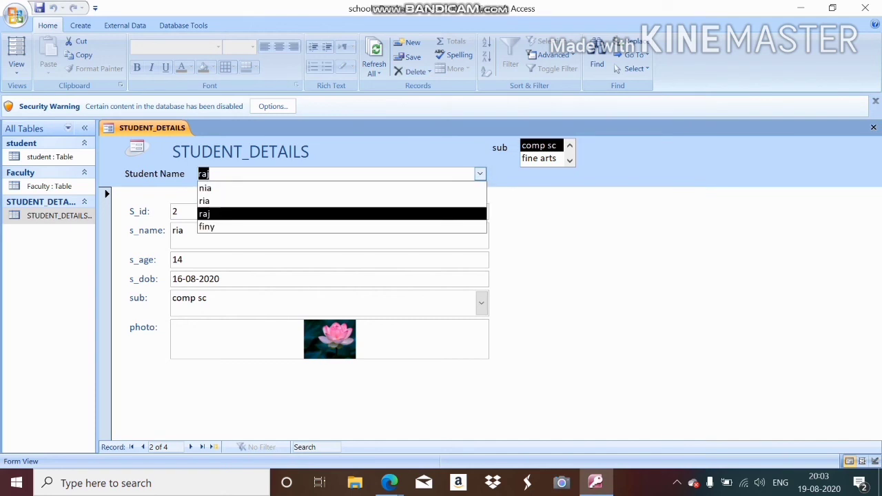
{"action": "left_click", "coordinate": [479, 174]}
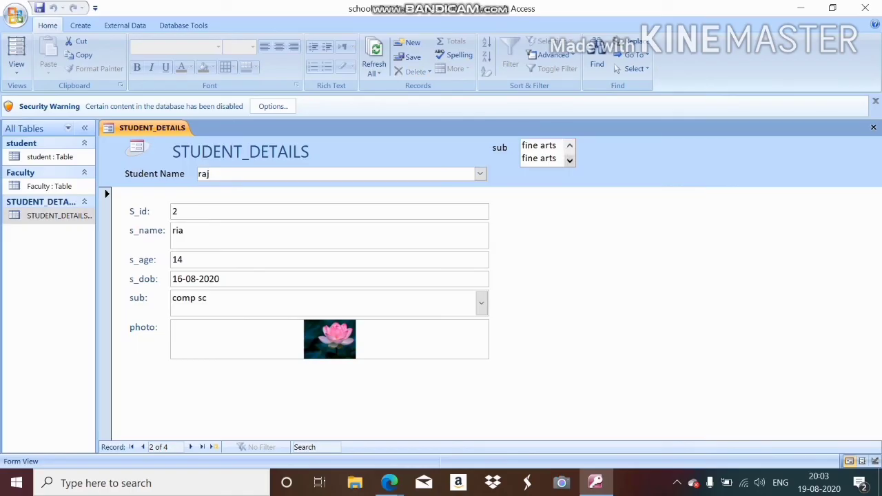